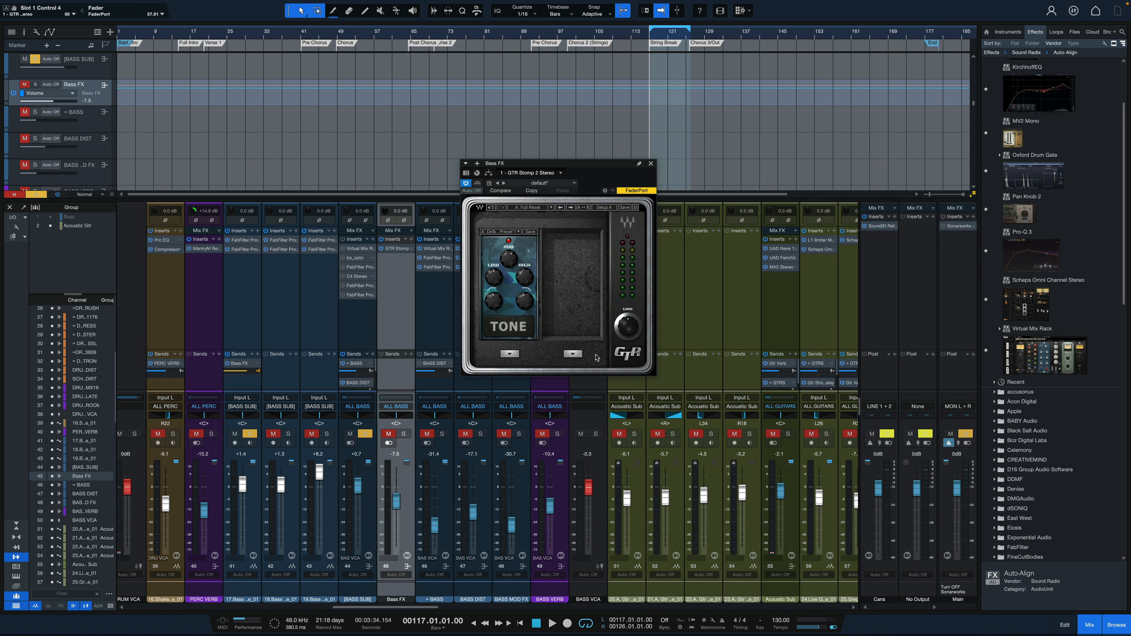
Look through the available second-slot pedals and examine the Tone pedal's mid, low, high and filter knobs during playback
click(573, 355)
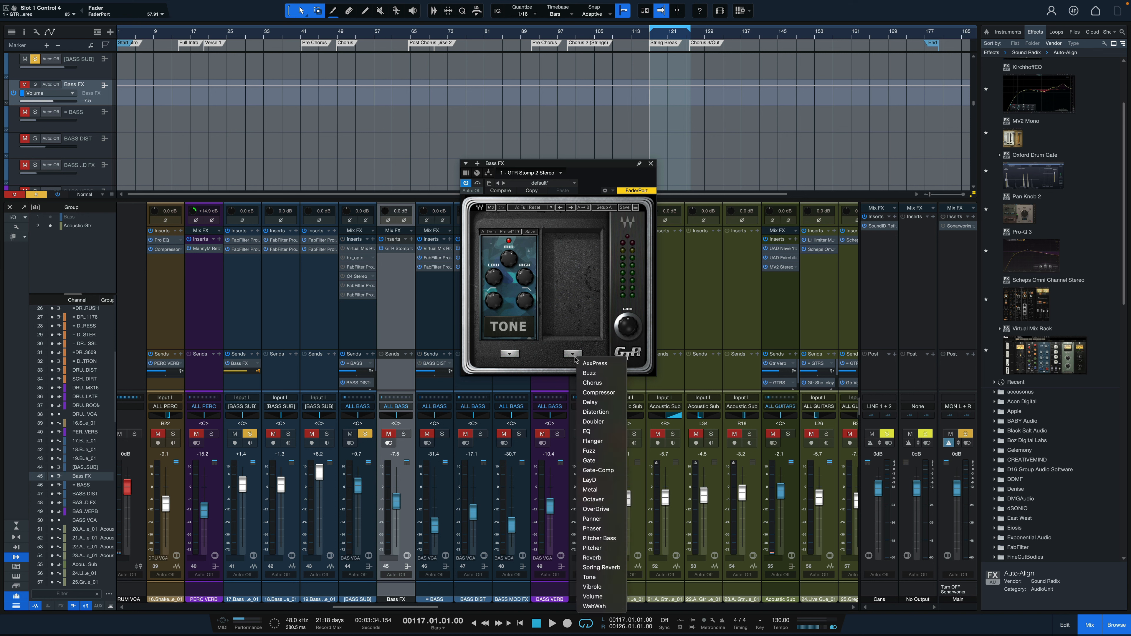
click(595, 287)
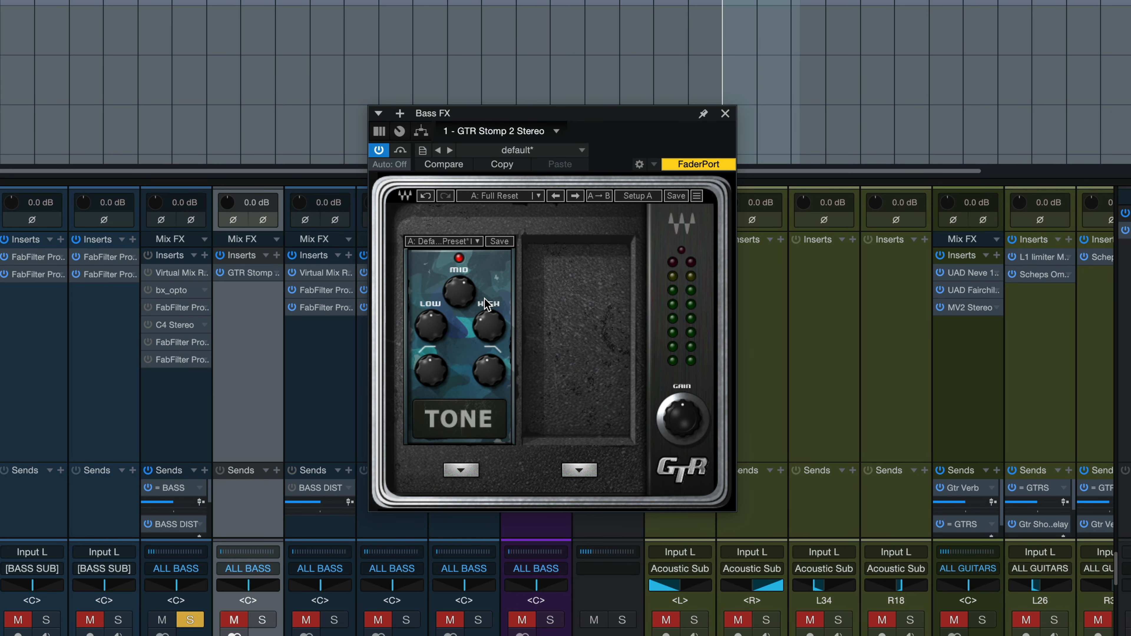
mouse_move(458, 293)
mouse_move(431, 369)
mouse_move(493, 380)
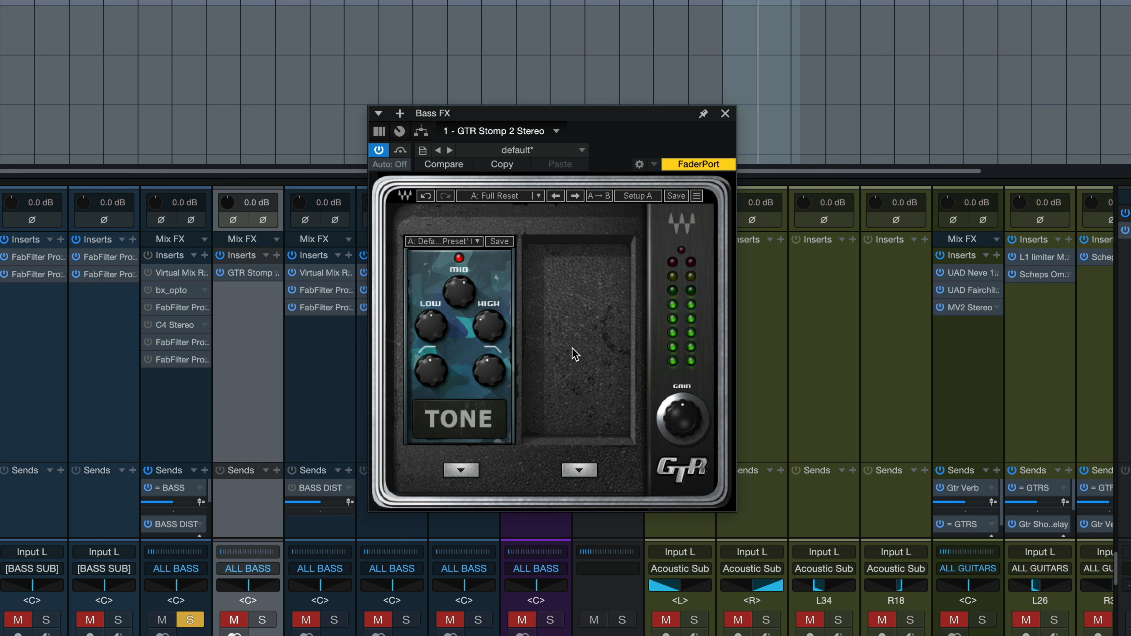
key(space)
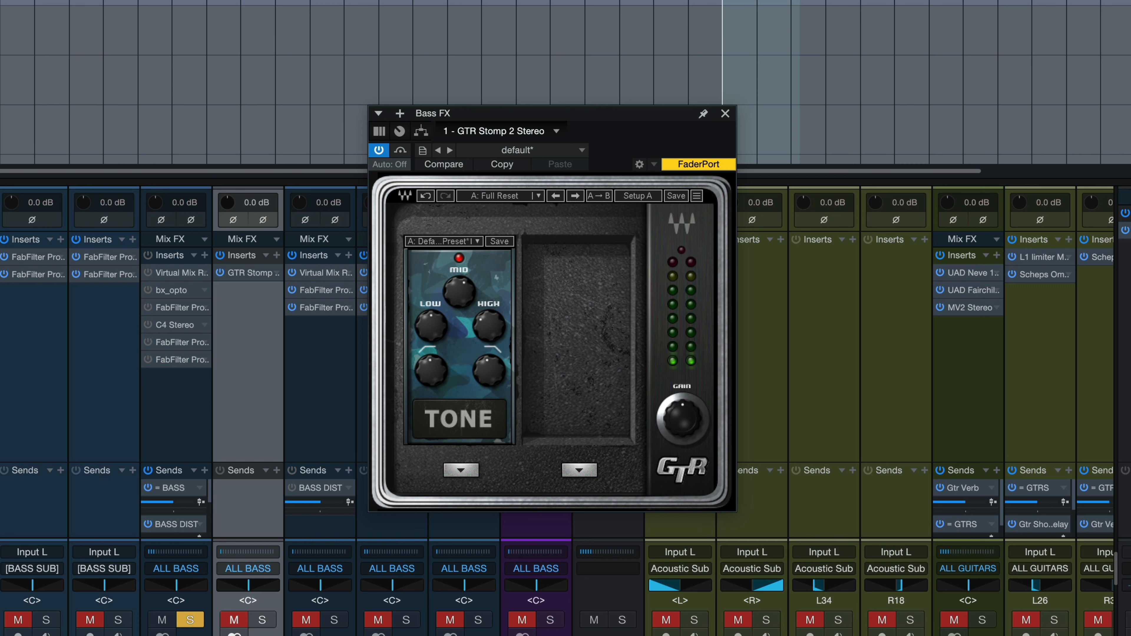
Move the solo from the BASS SUB channel to the Bass FX channel and audition the String Break section
click(191, 620)
click(261, 620)
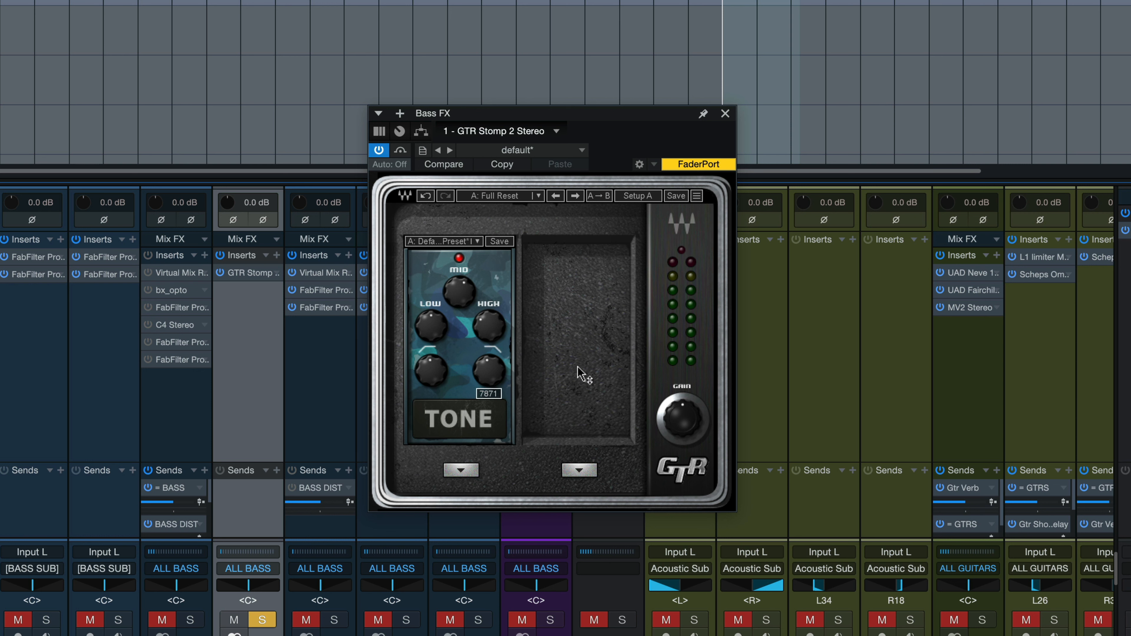
key(space)
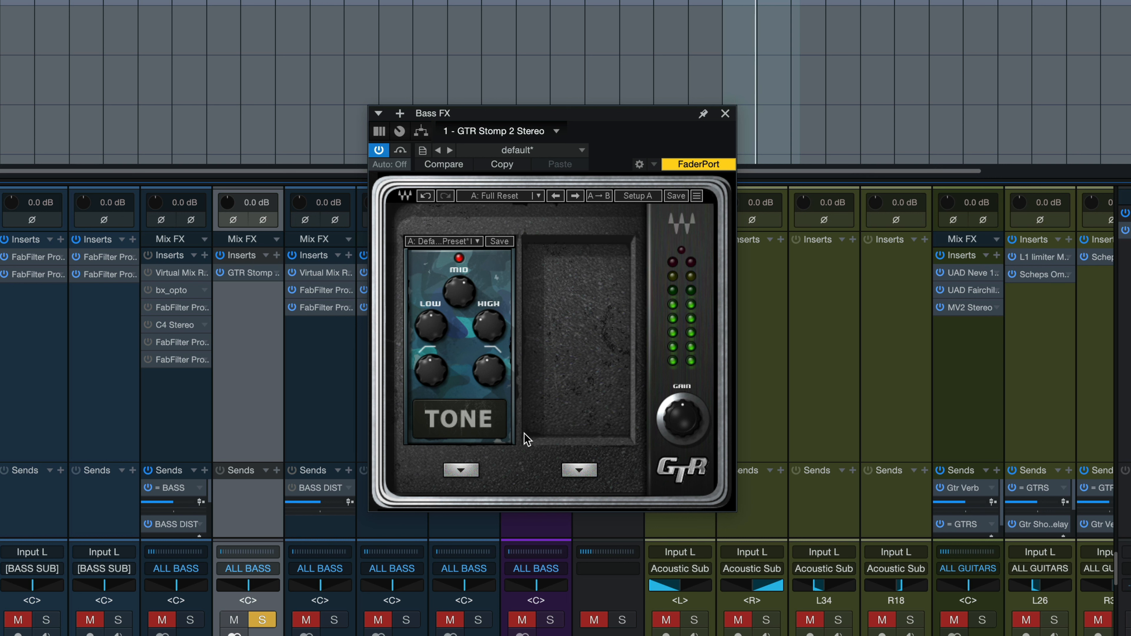
key(space)
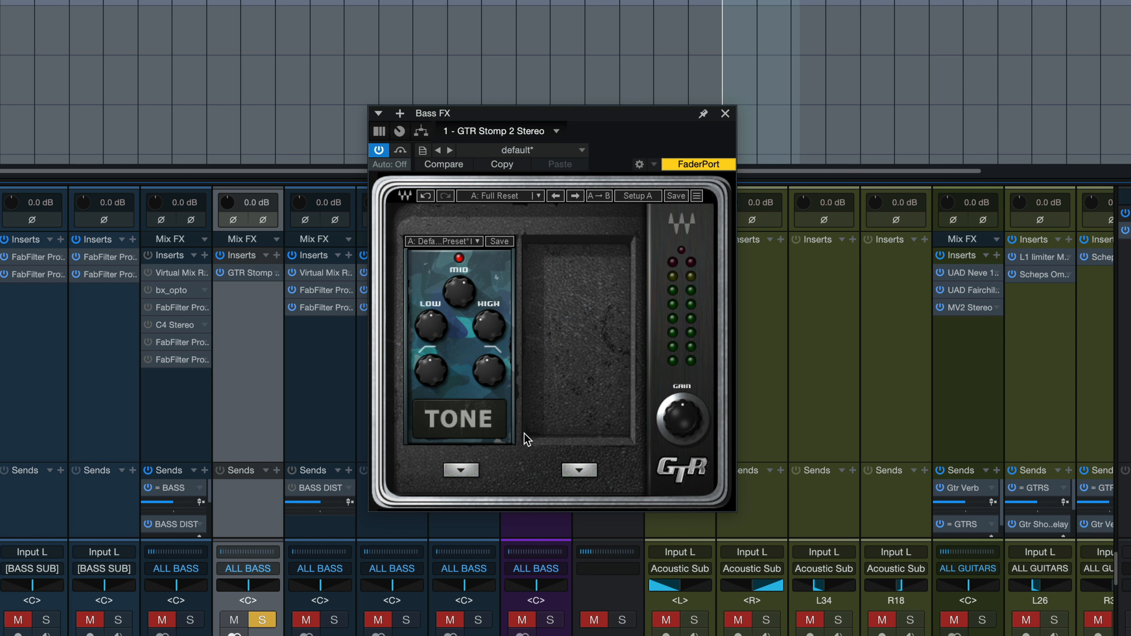
key(space)
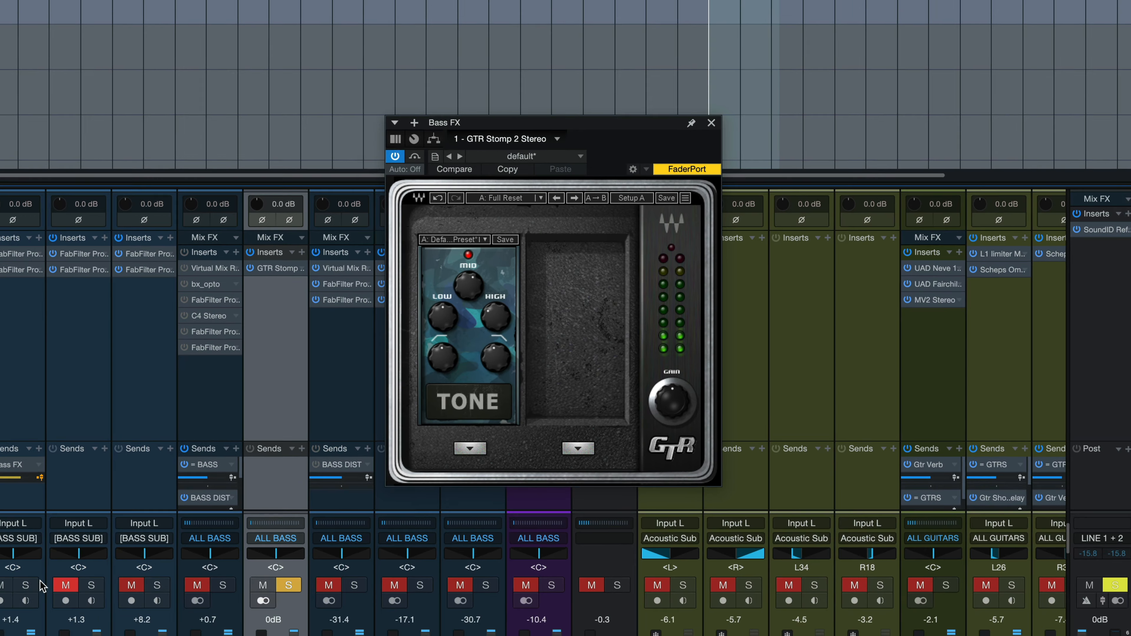
key(space)
Solo BASS SUB together with Bass FX and blend the Bass FX fader up from silence to -5.4 dB during playback
click(77, 552)
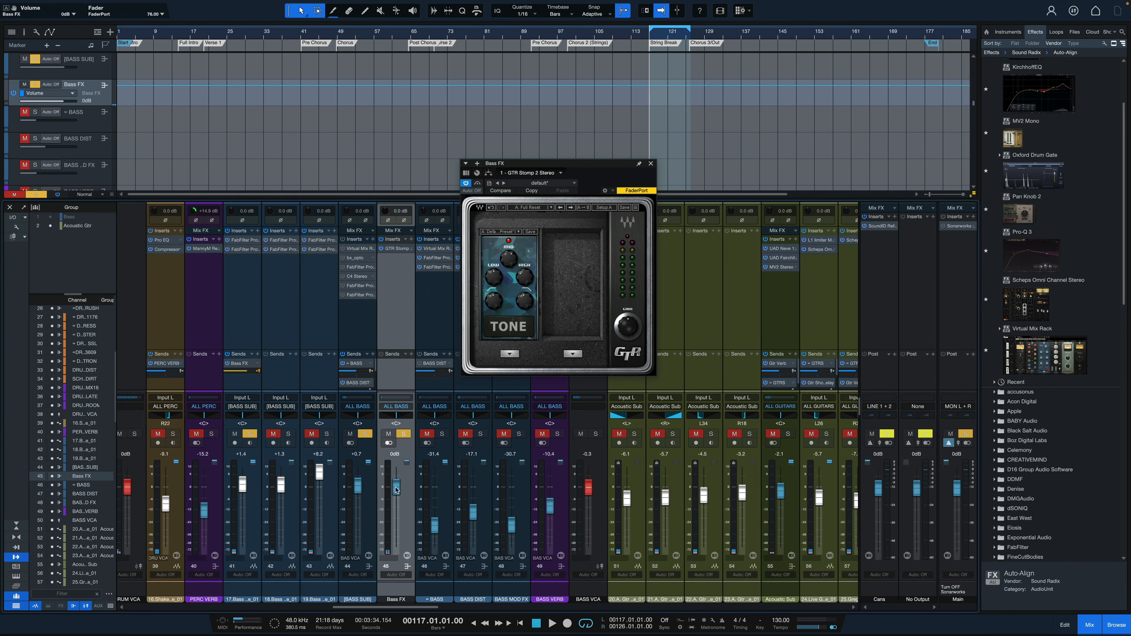
drag(395, 488, 397, 548)
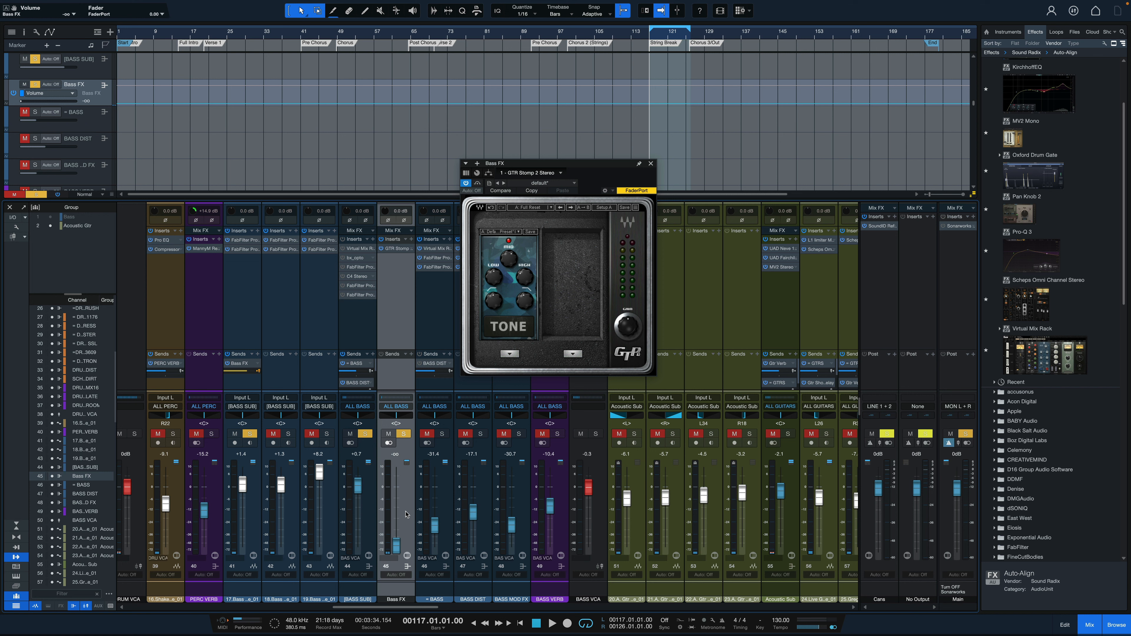
key(space)
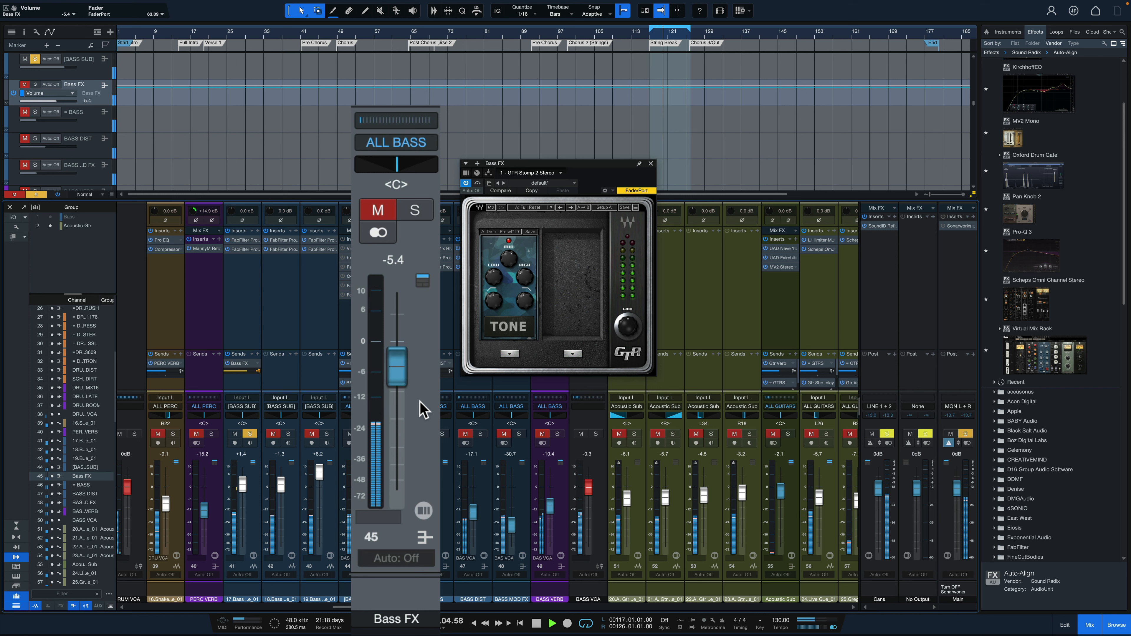
key(space)
Solo Bass FX again and play the String Break section to hear it blended with BASS SUB
key(s)
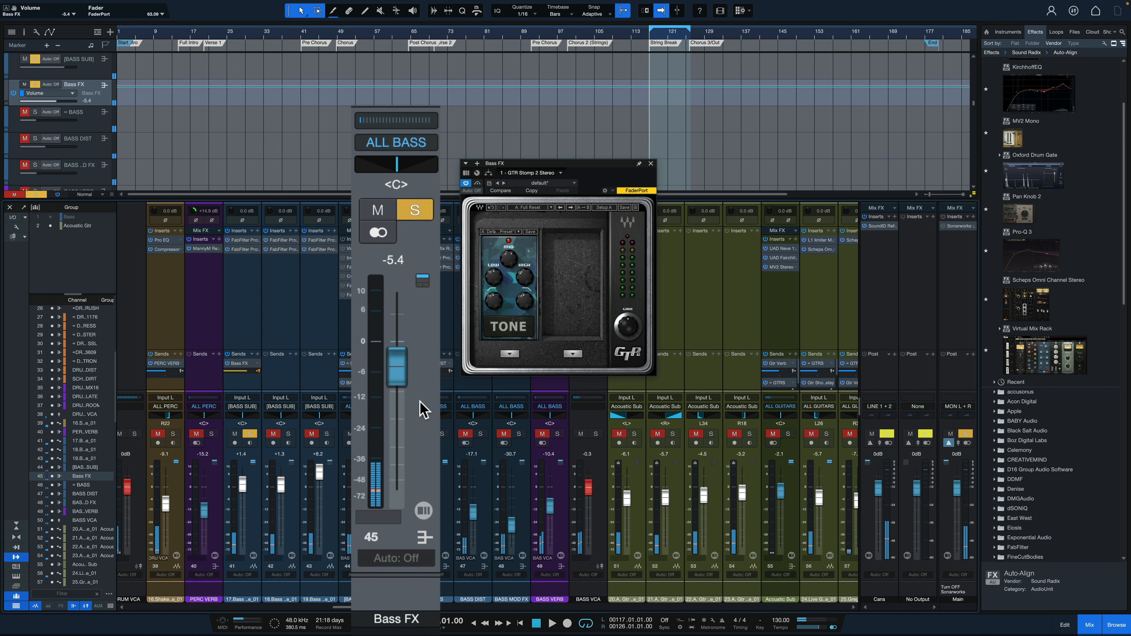
key(space)
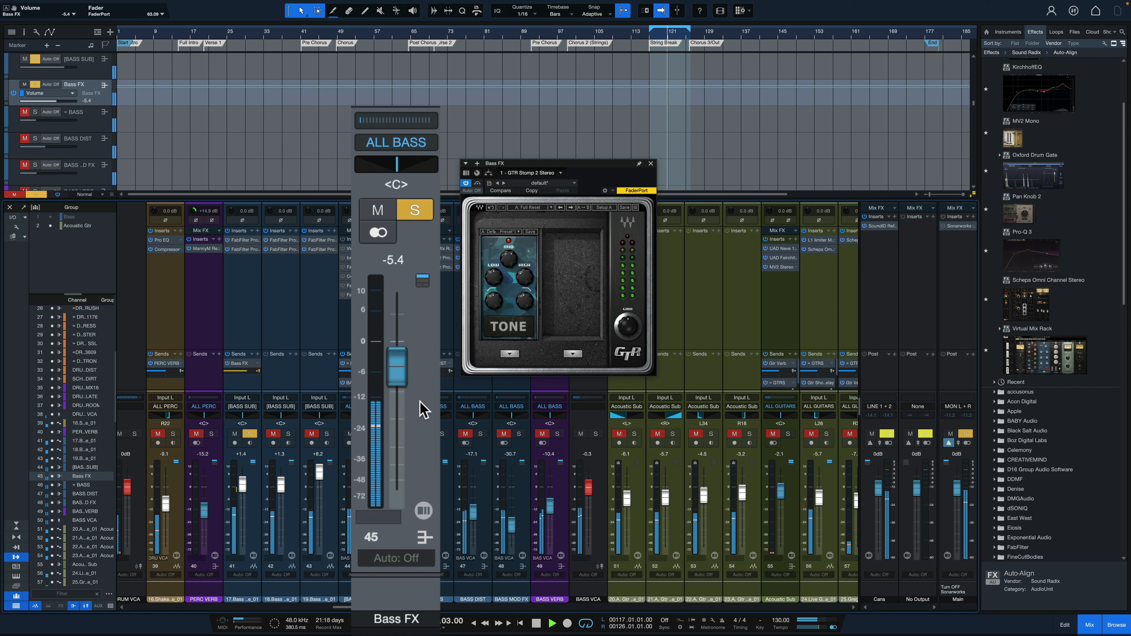
key(space)
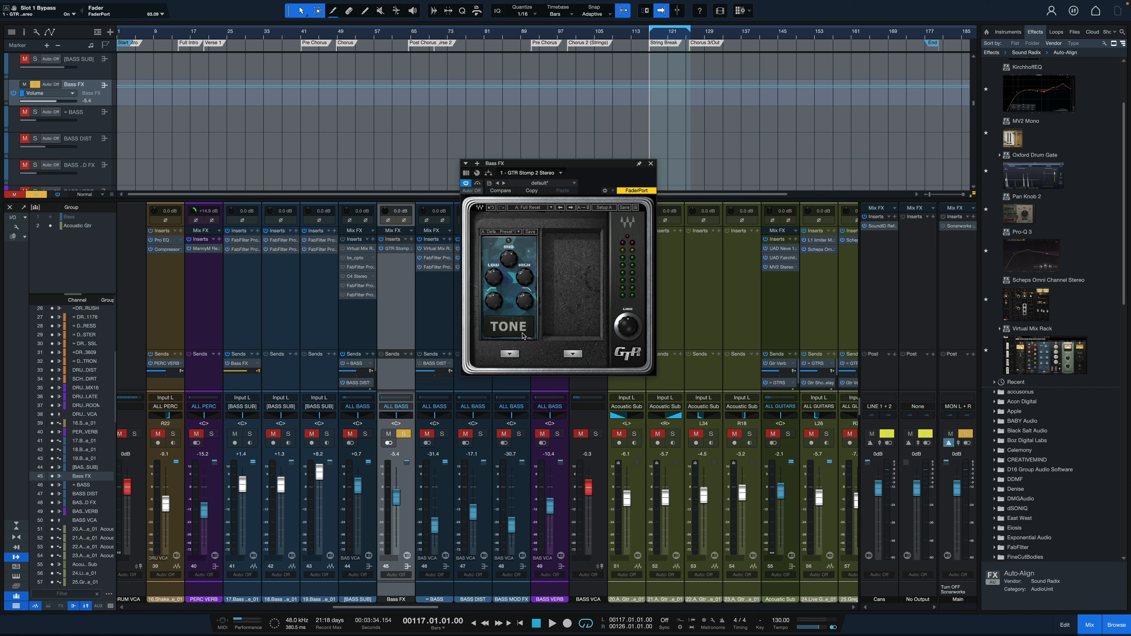
Raise the Bass FX fader to +2.1 dB and compare the Tone pedal engaged and bypassed during playback, leaving it bypassed
key(space)
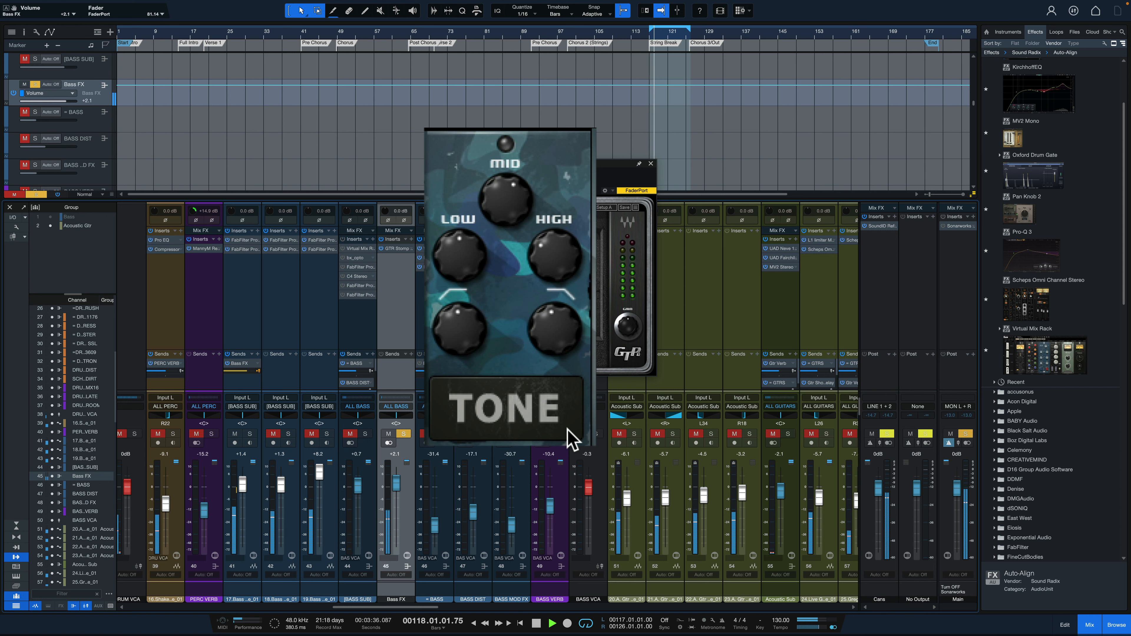
click(570, 437)
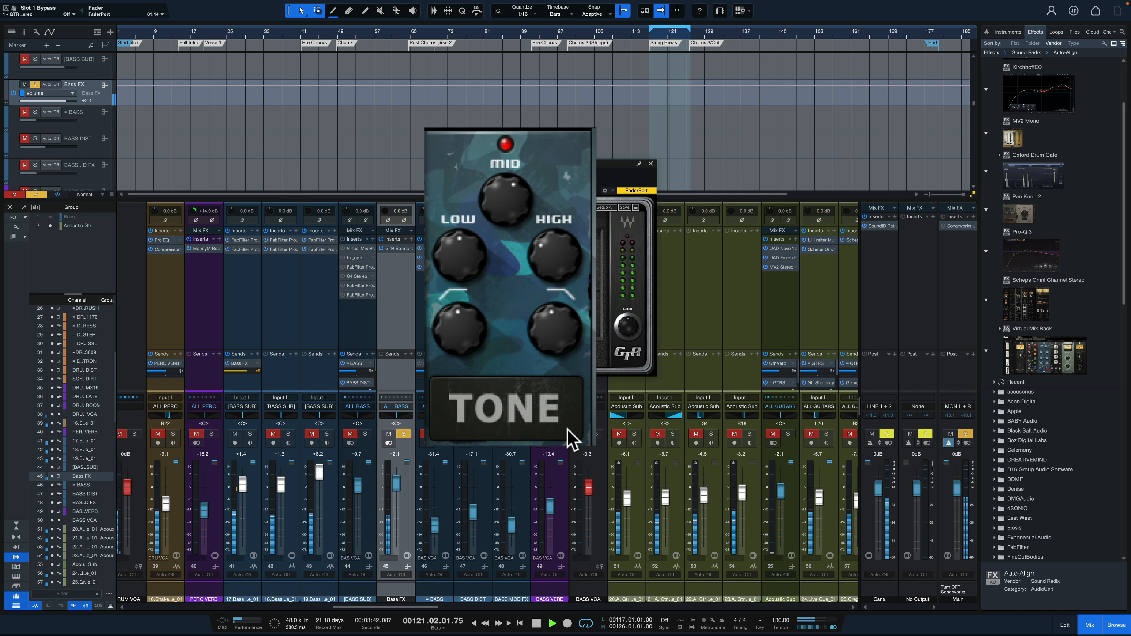
click(571, 436)
click(570, 437)
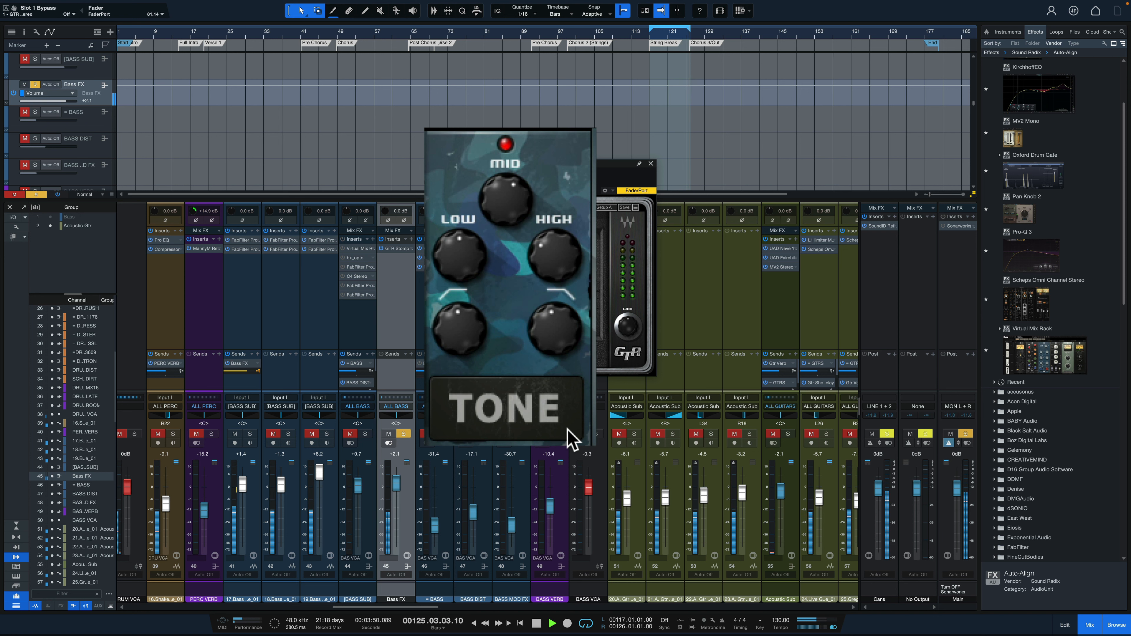
click(567, 429)
key(space)
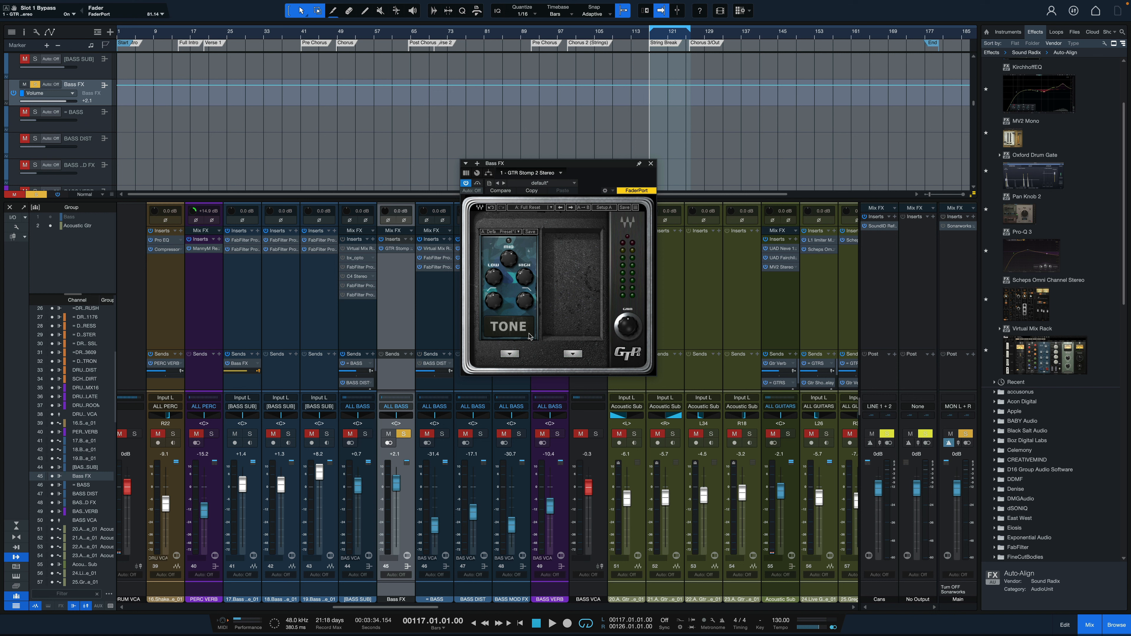
Insert Virtual Mix Rack on the Bass FX channel and load the FG-116 compressor into its first slot
drag(1066, 361, 390, 285)
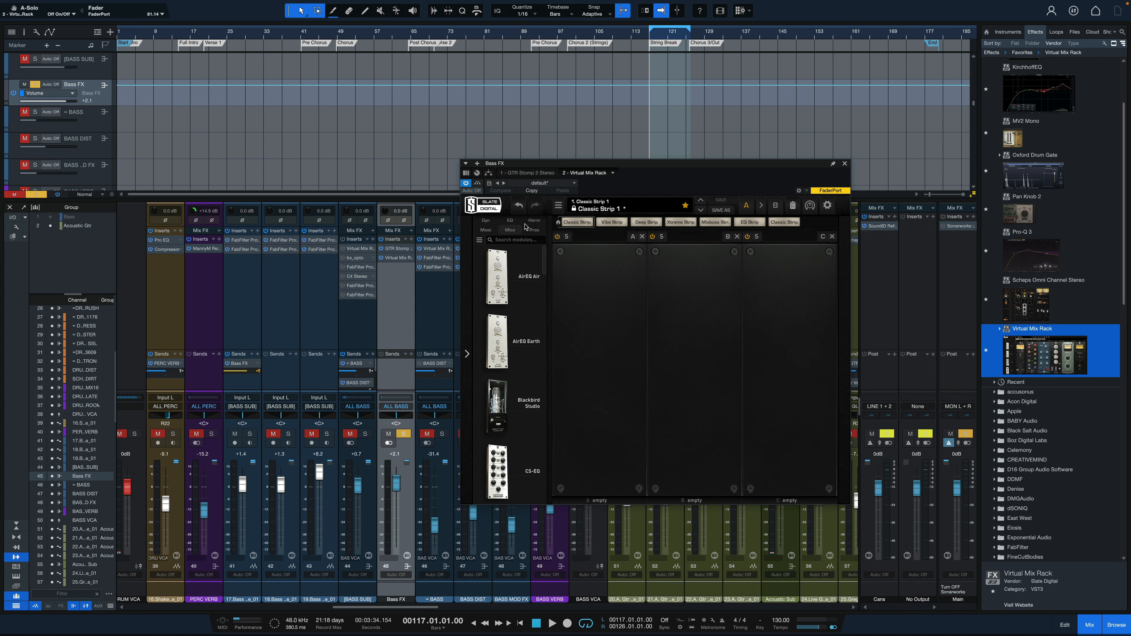
click(486, 220)
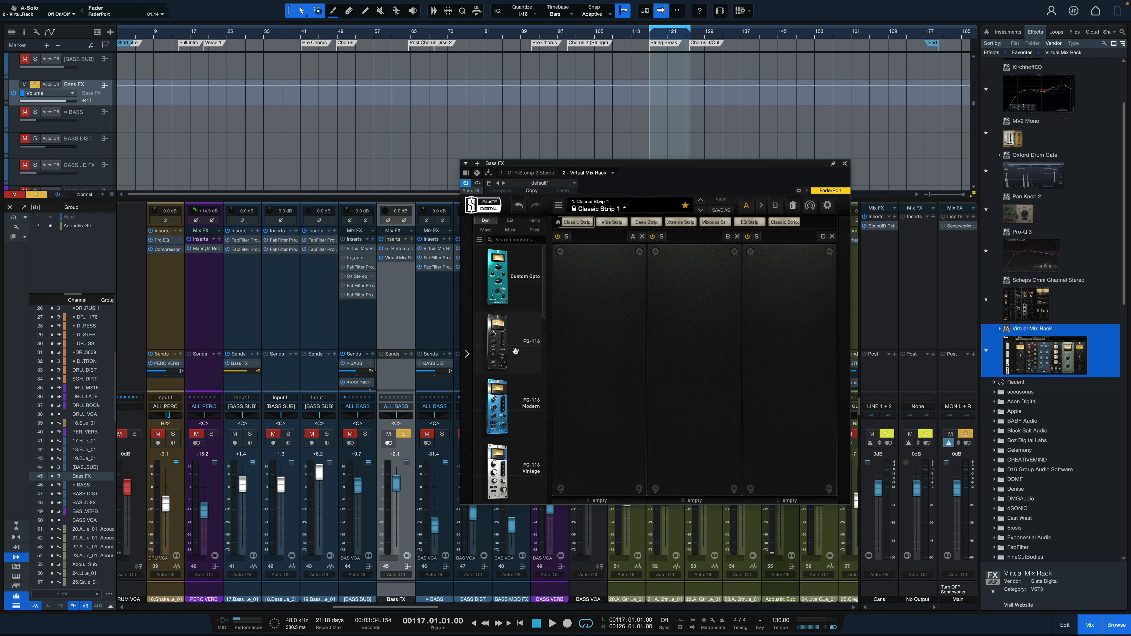
drag(504, 342, 584, 291)
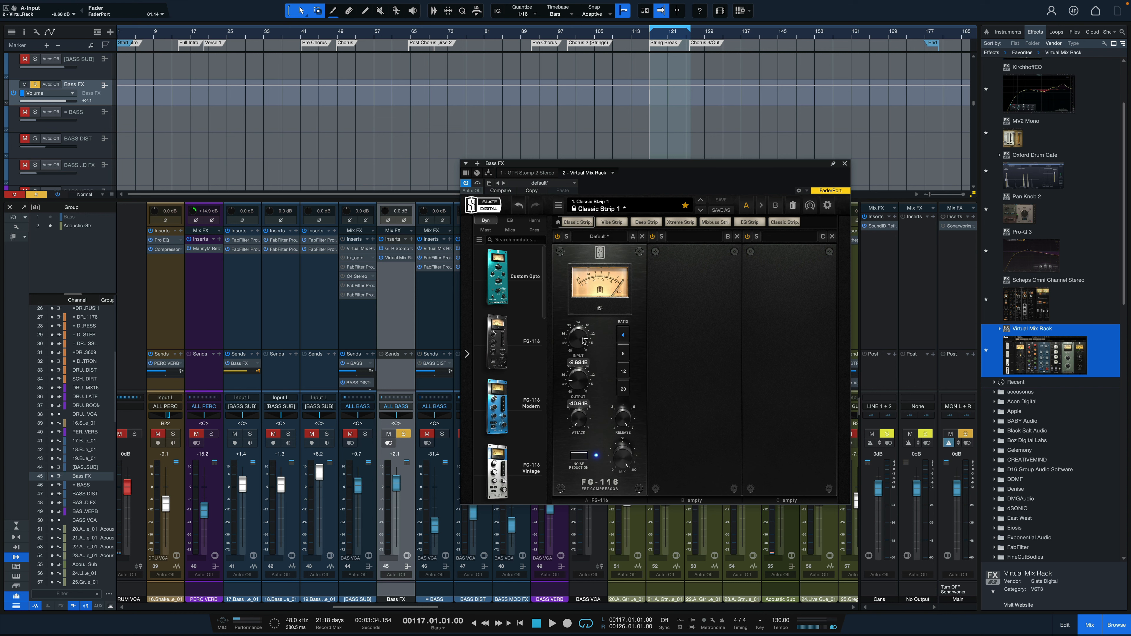
Set the FG-116's input to about -10 dB and its output to about -24.6 dB during playback
key(space)
drag(583, 341, 582, 346)
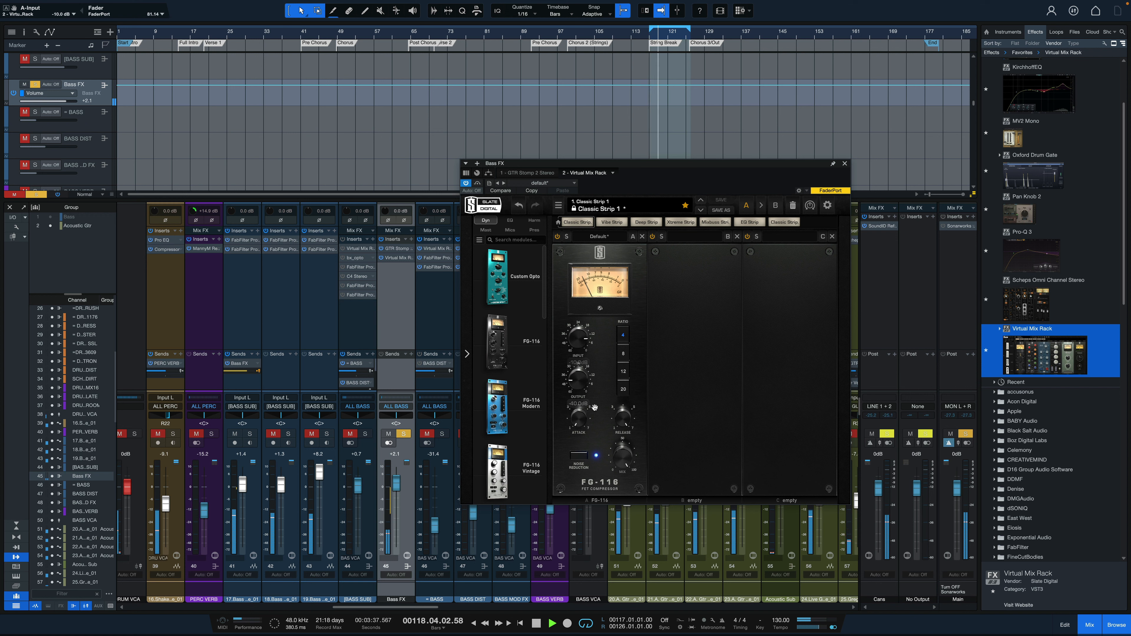
drag(585, 390, 586, 366)
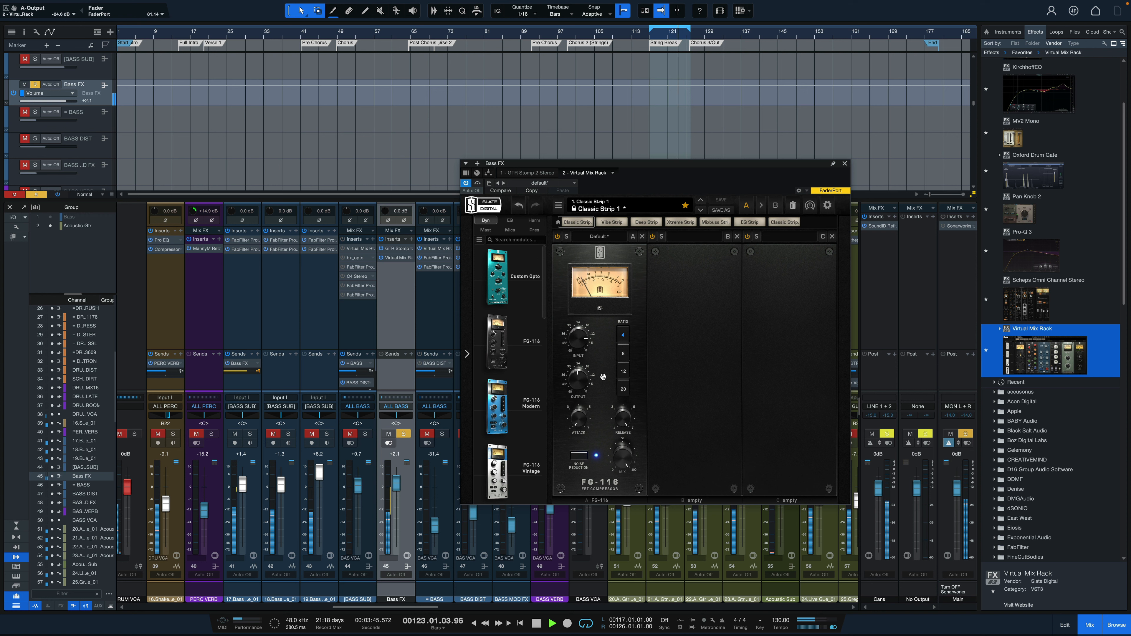
key(space)
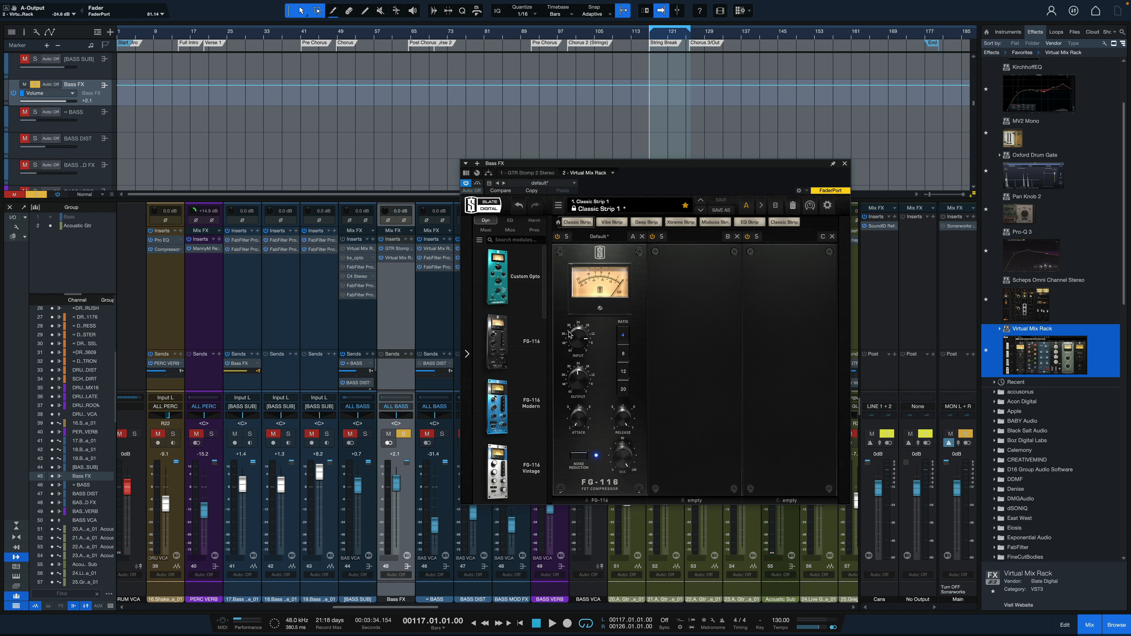
Compare the String Break section with Virtual Mix Rack active, bypassed and active again
key(space)
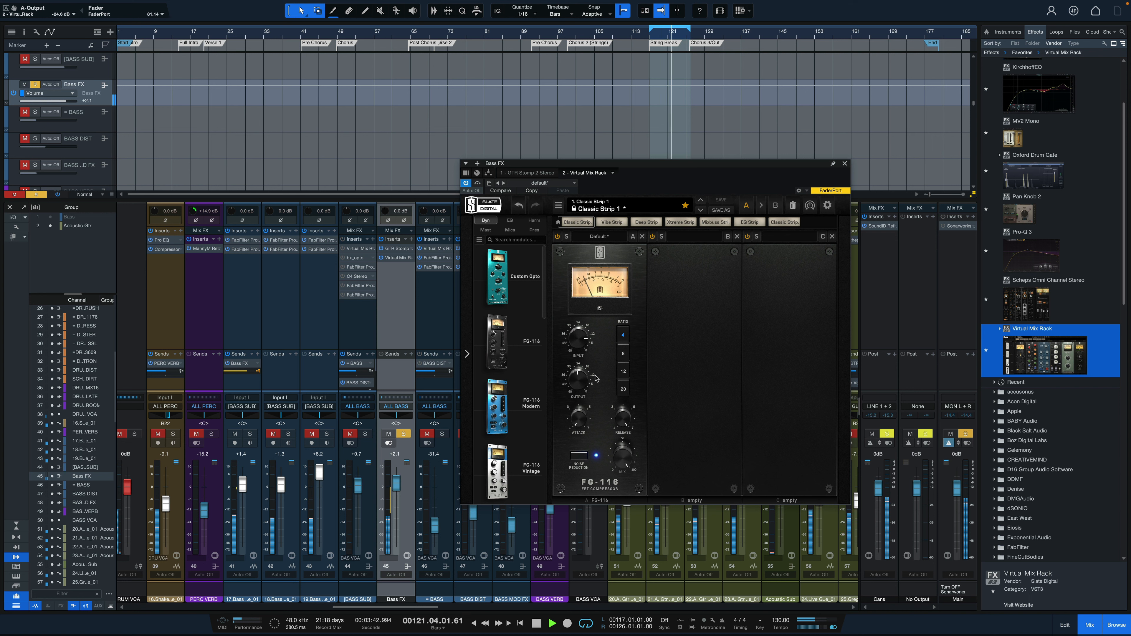
key(space)
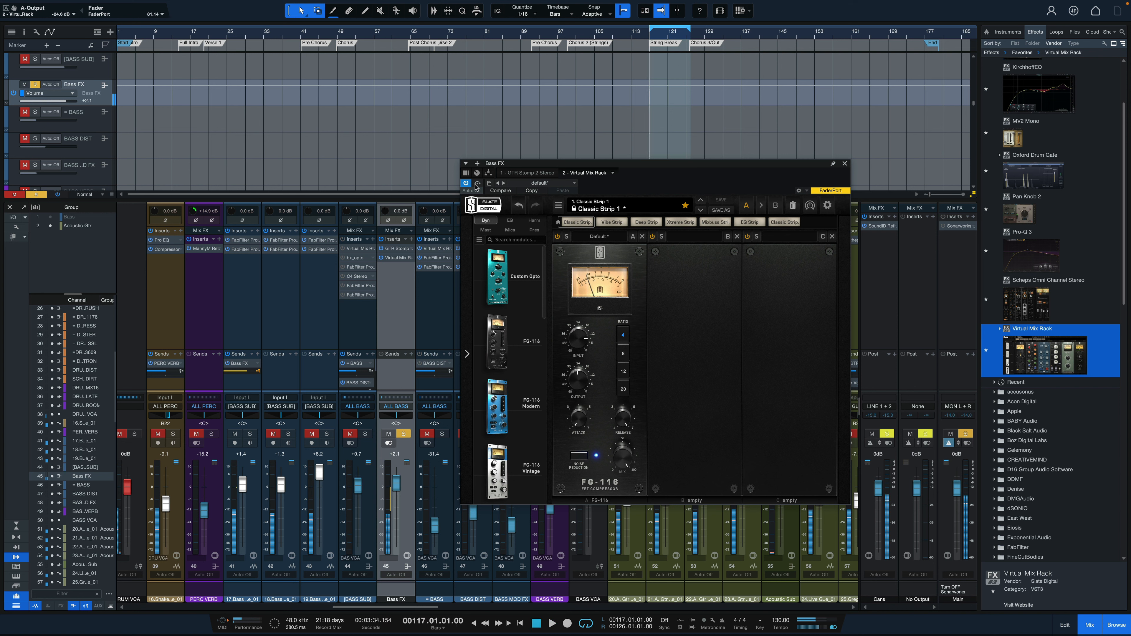
click(477, 183)
key(space)
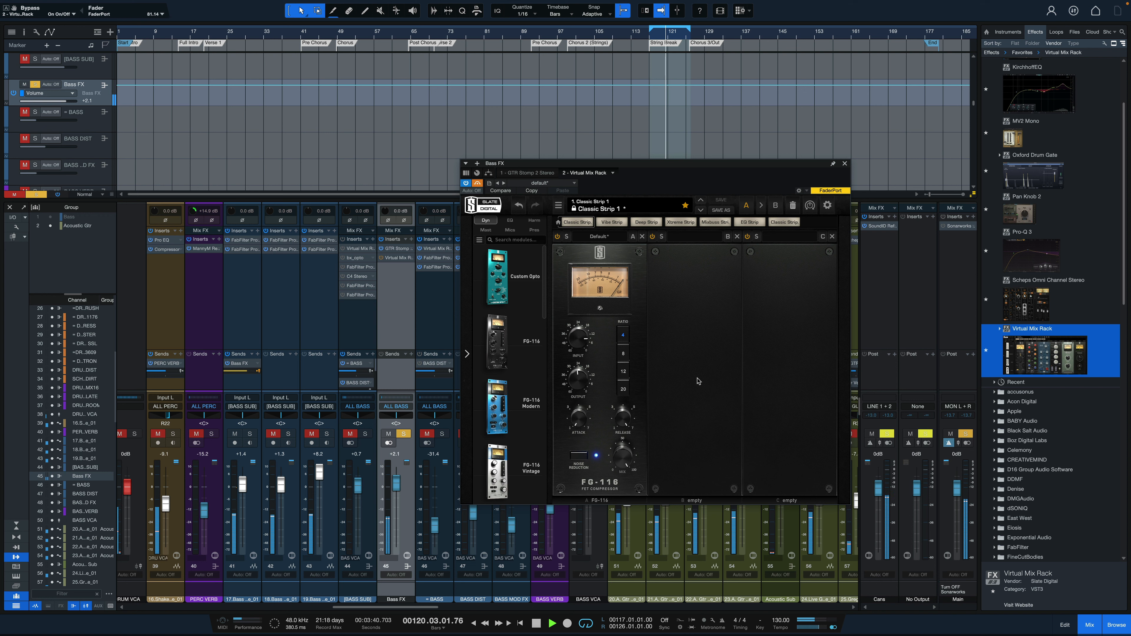
key(space)
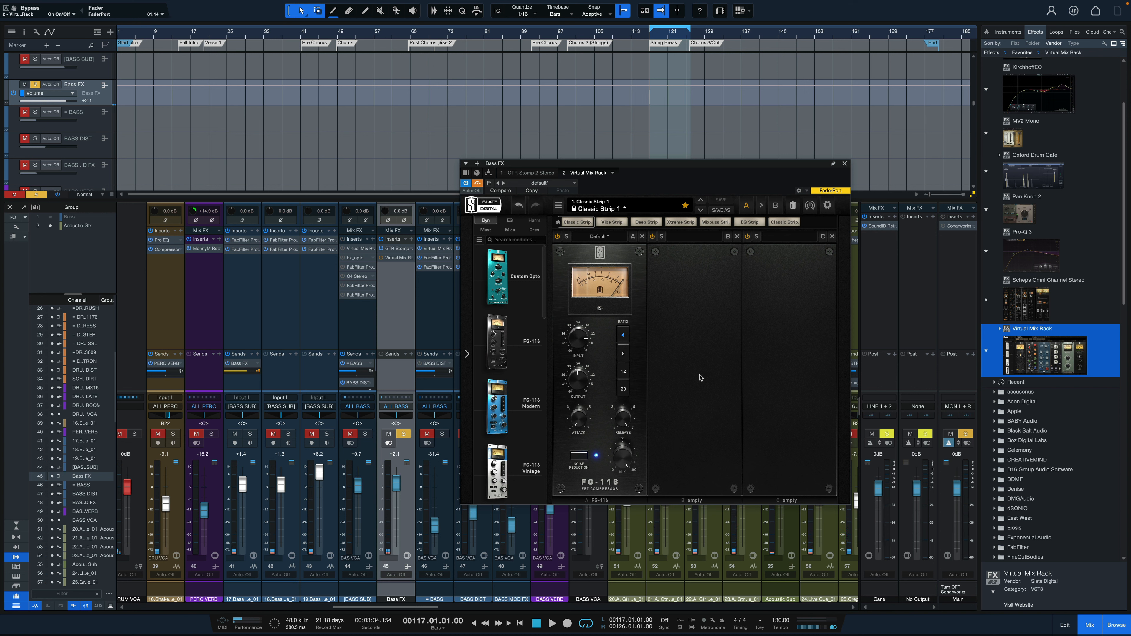
click(476, 183)
key(space)
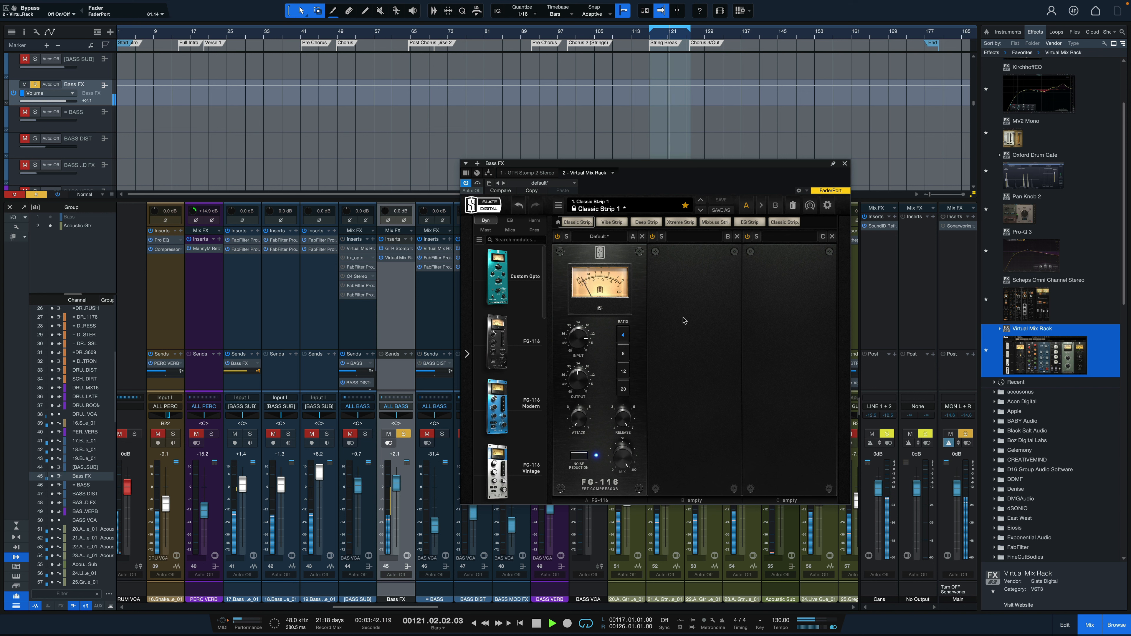
key(space)
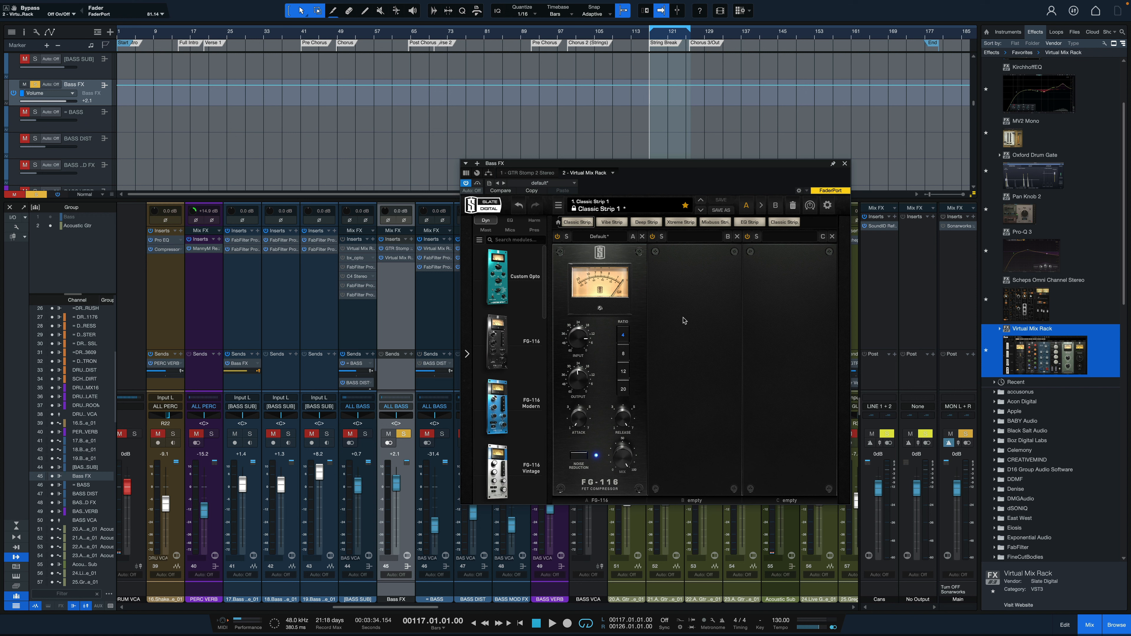
Show the GTR Stomp 2 Stereo plug-in of the Bass FX channel
click(537, 173)
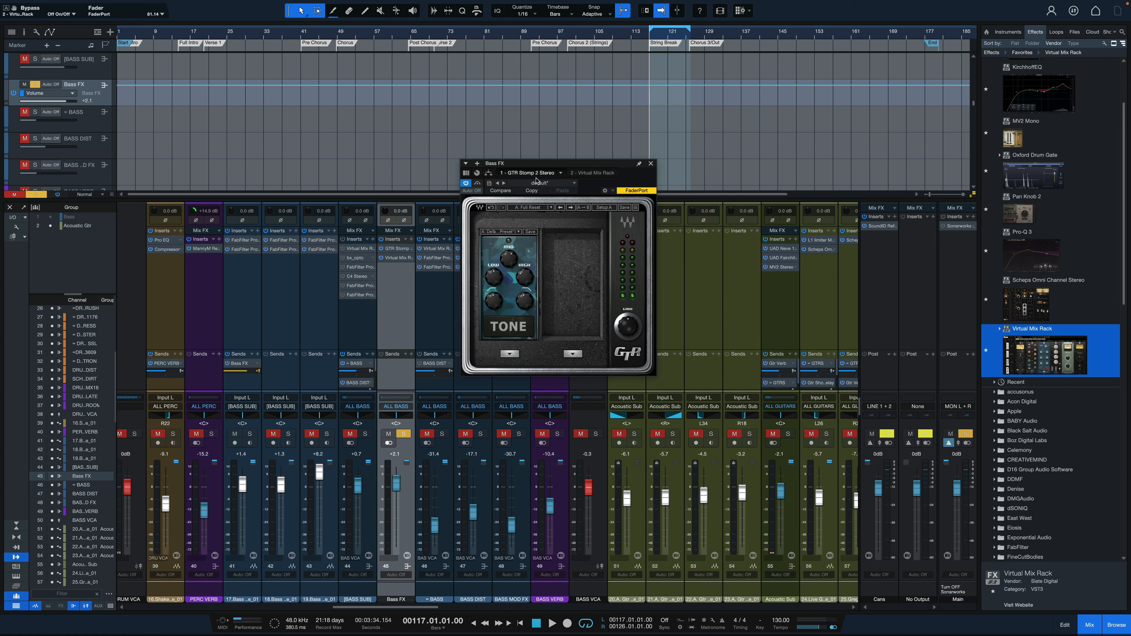